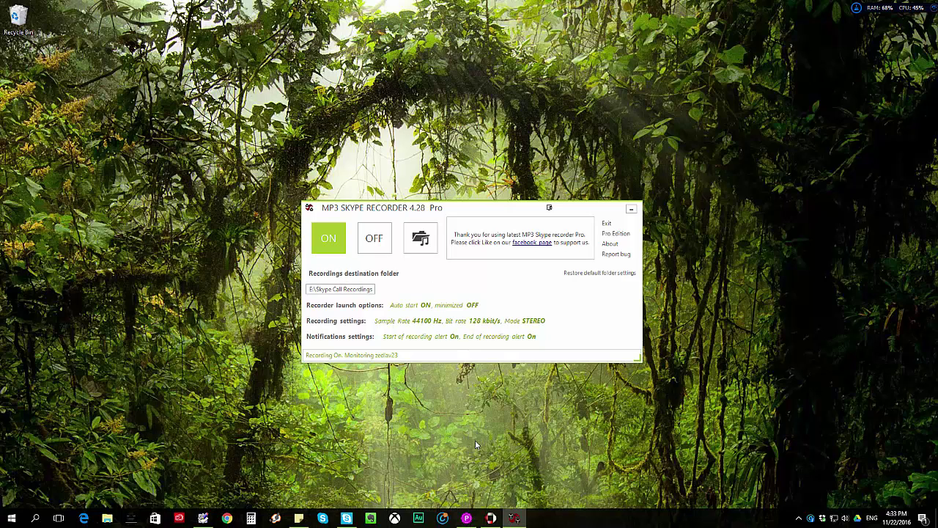
Switch to Pamela for Skype, show its Skype voice mails, and arrange its window beside the MP3 Skype Recorder window.
left_click(465, 519)
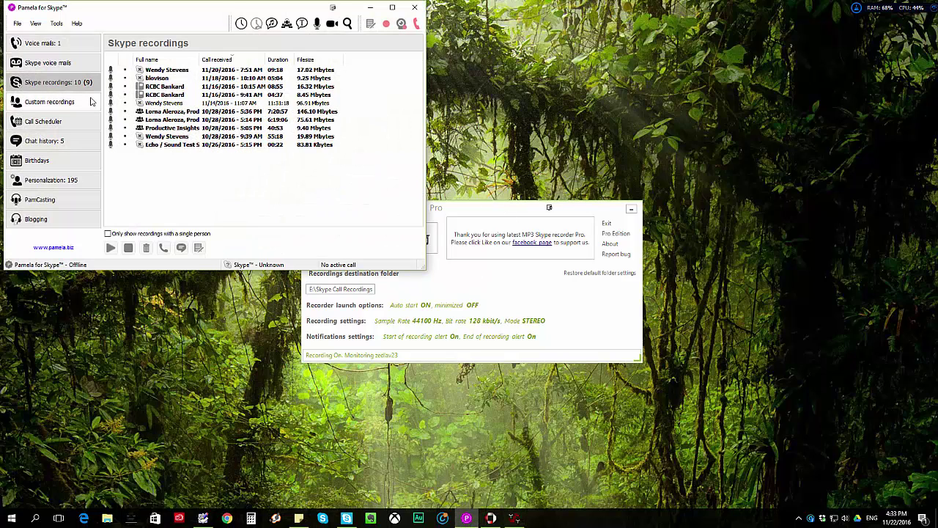
left_click(66, 63)
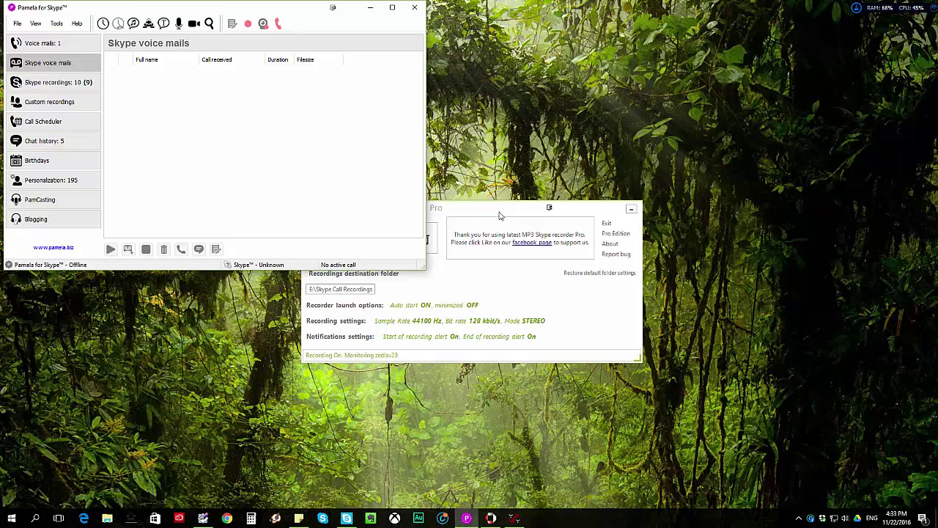
left_click_drag(498, 211, 679, 168)
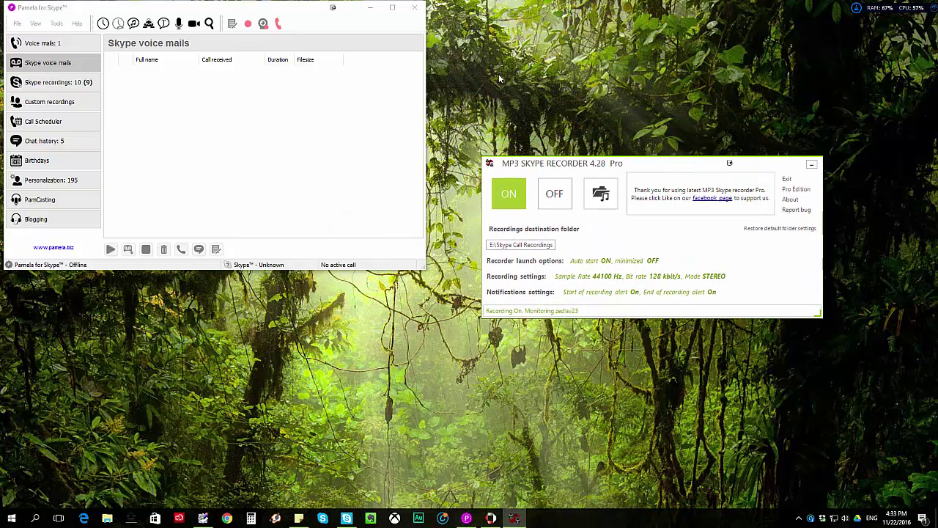
left_click_drag(274, 9, 308, 98)
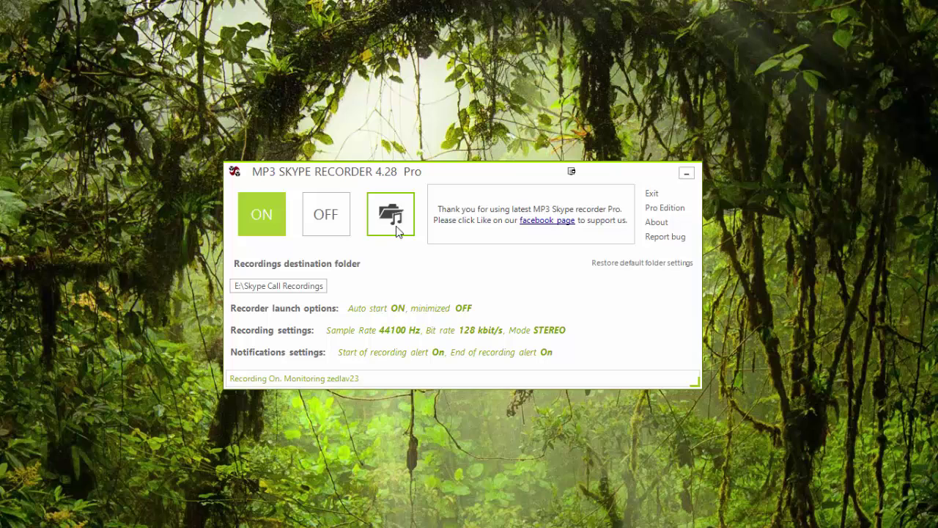
Open the recordings destination folder from MP3 Skype Recorder to examine its contents, and minimize the folder window.
left_click(395, 226)
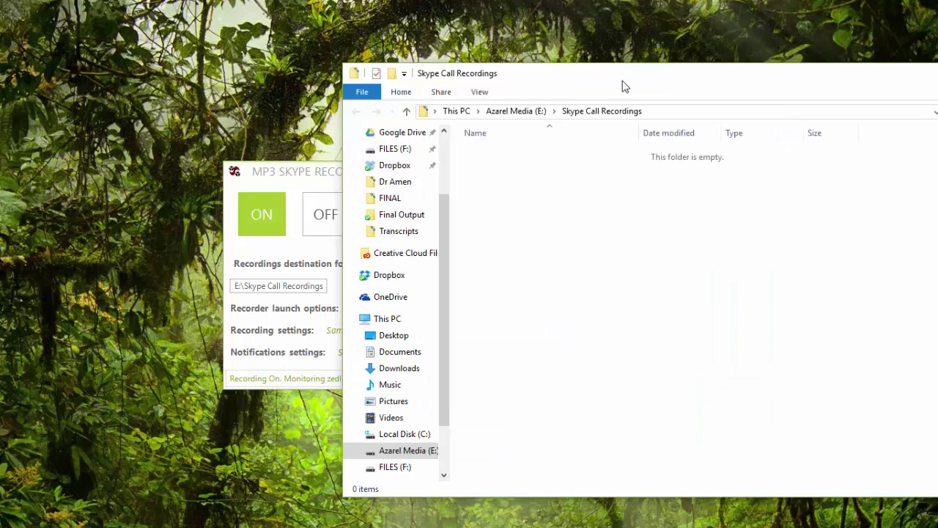
left_click_drag(623, 85, 348, 71)
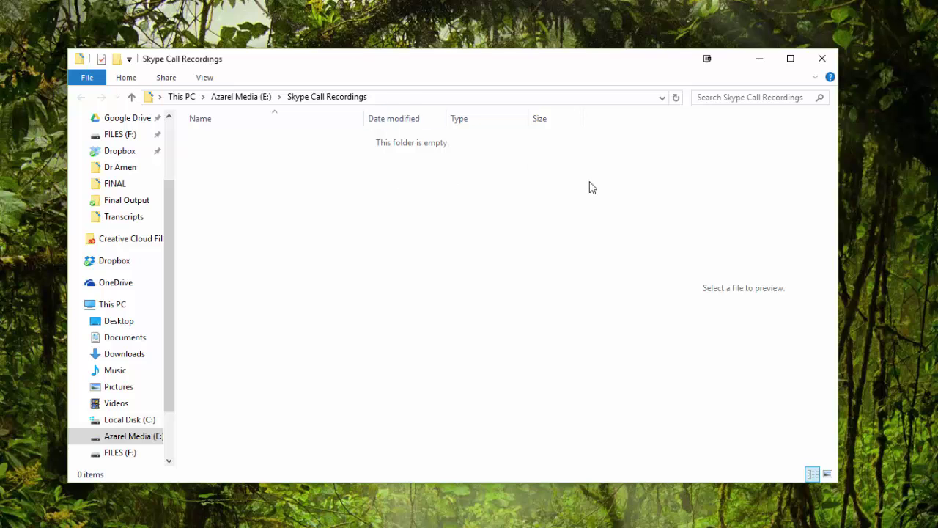
left_click(762, 59)
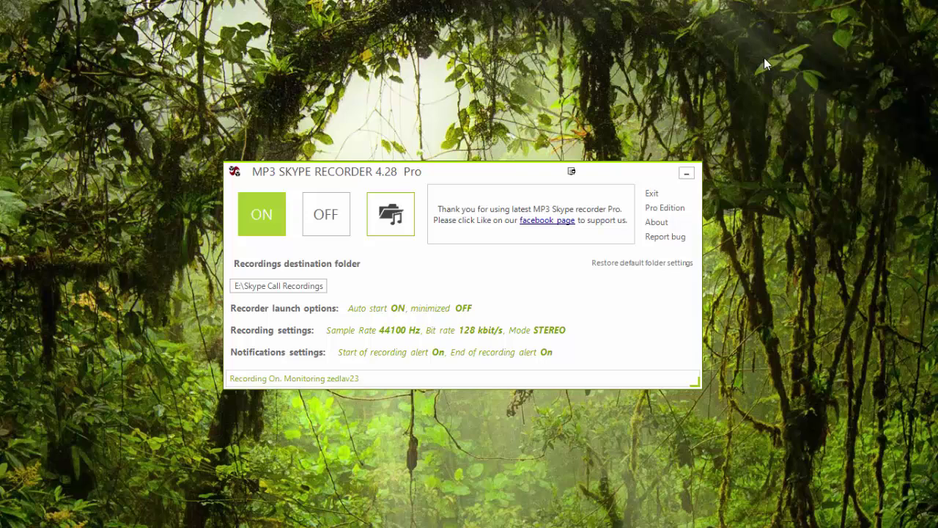
Review the recorder's launch settings and expand the recording settings.
left_click(303, 317)
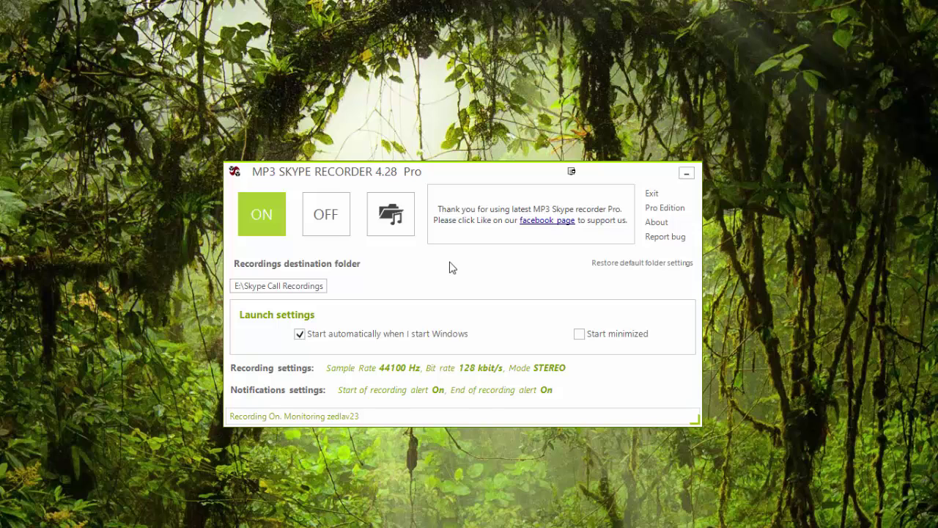
left_click(308, 372)
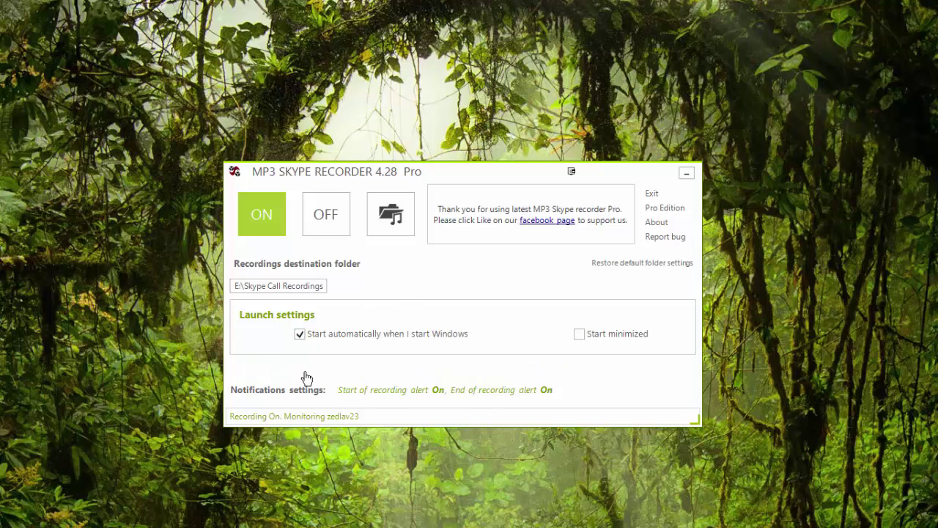
left_click(432, 314)
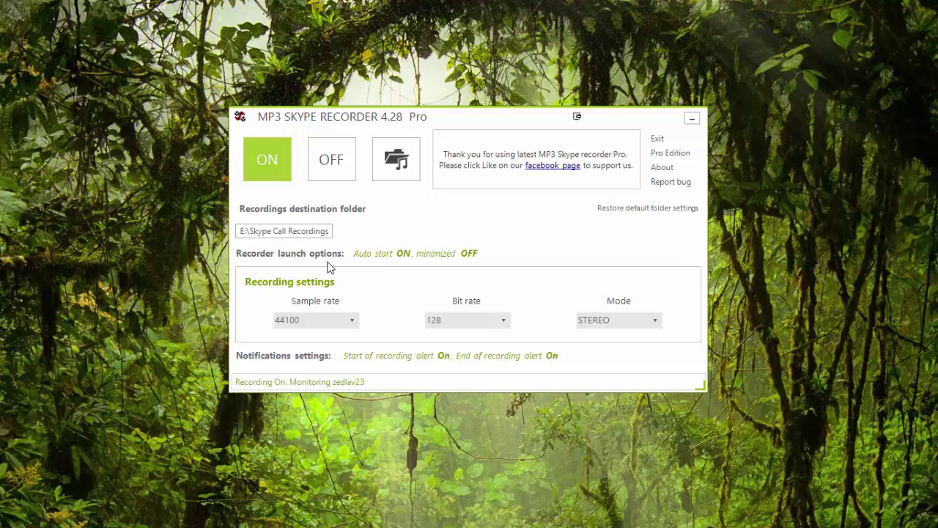
Examine the available sample rate and bit rate choices in the recording settings without changing them.
left_click(342, 321)
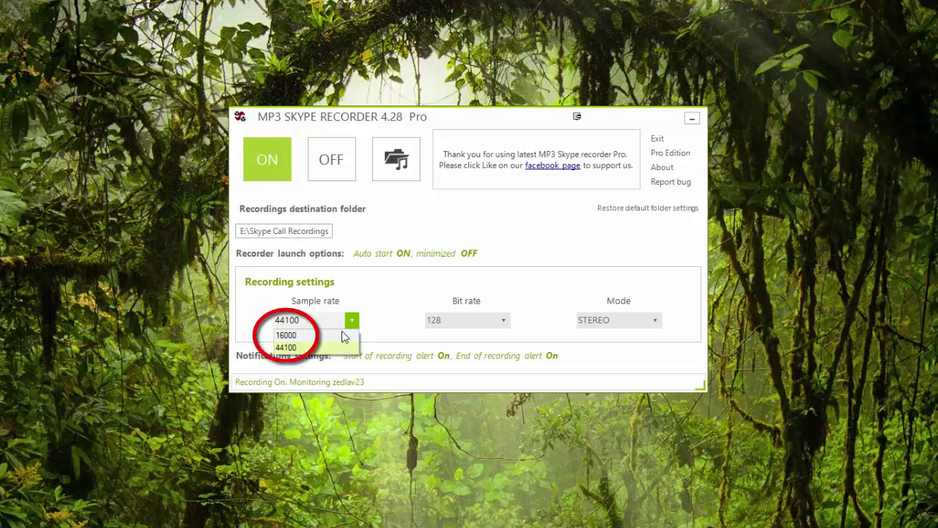
left_click(399, 302)
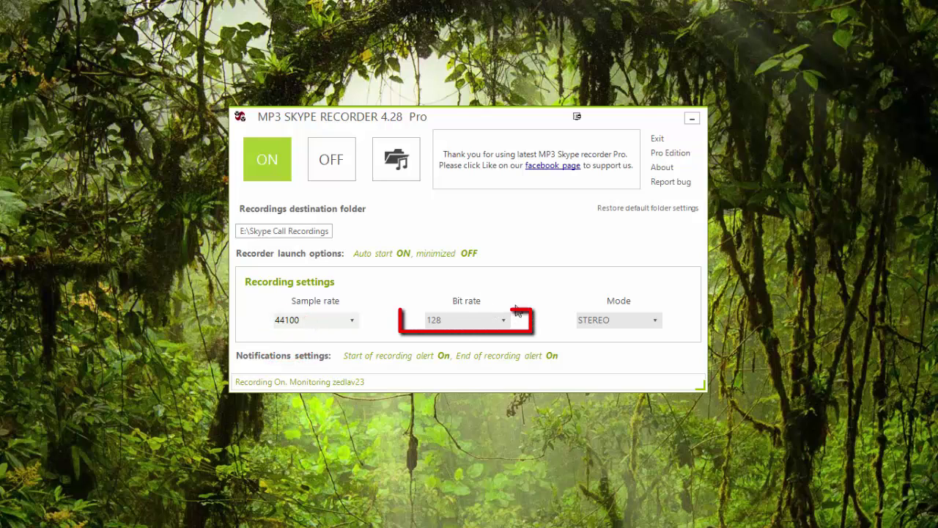
left_click(513, 316)
left_click(511, 315)
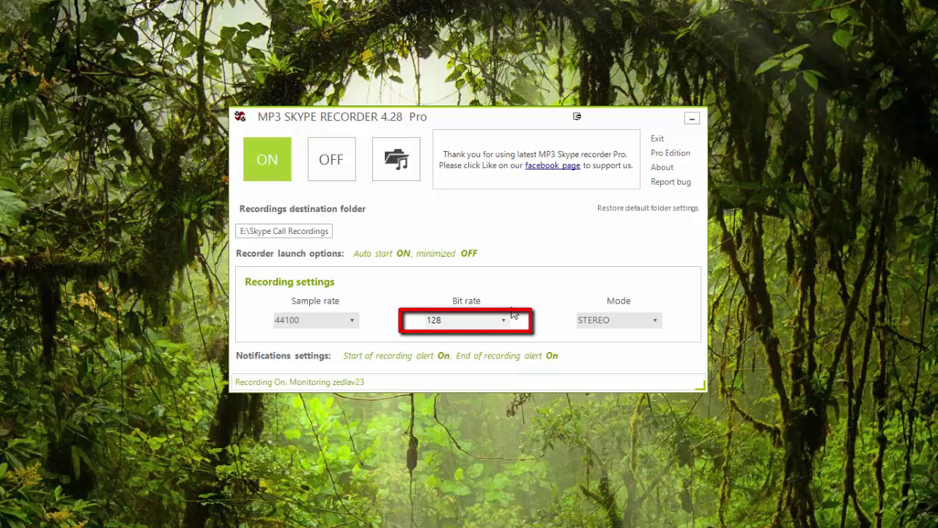
left_click(503, 321)
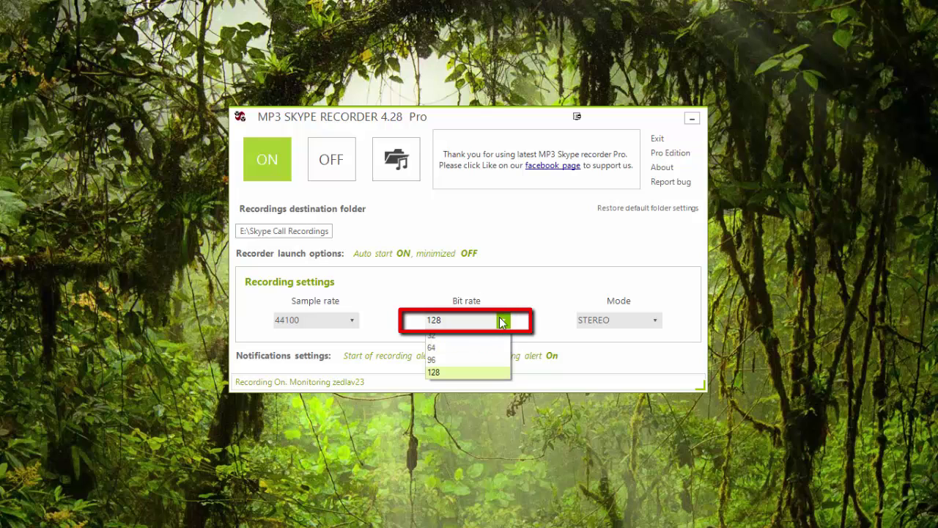
left_click(519, 293)
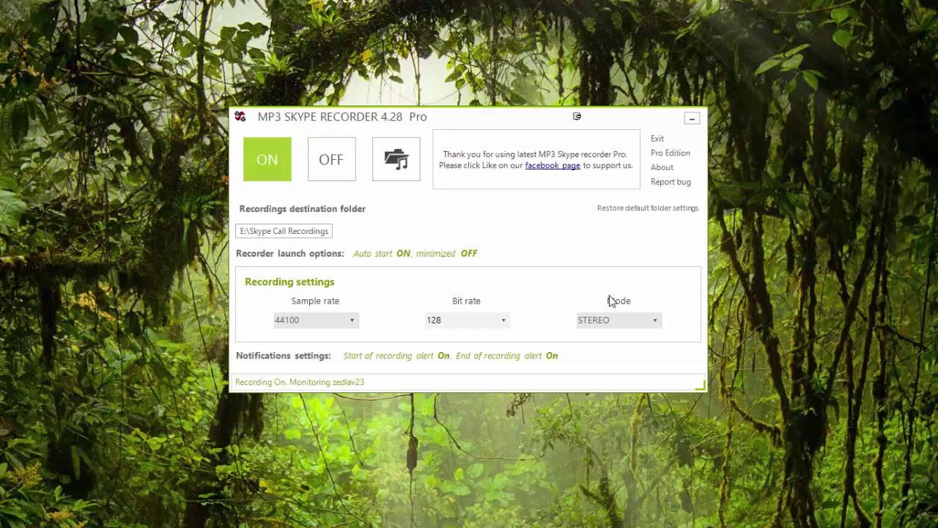
Set the recording mode to Stereo.
left_click(652, 321)
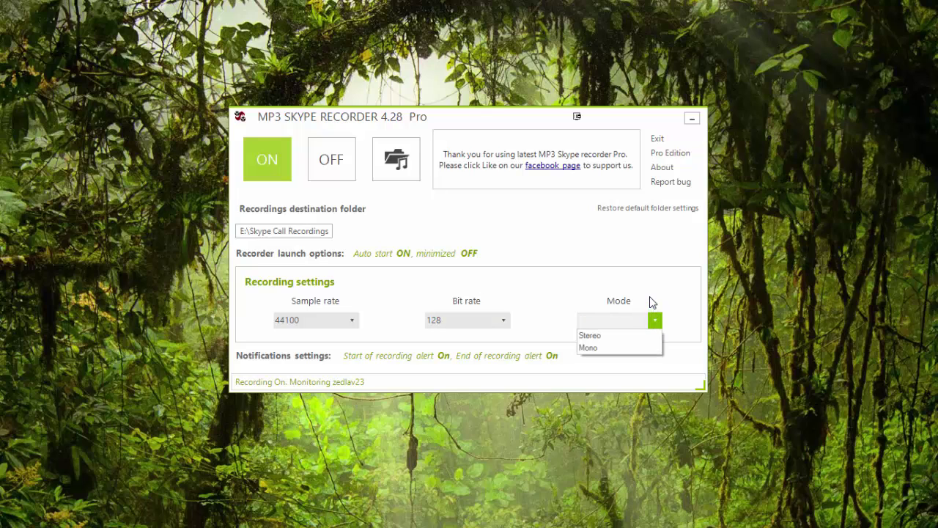
left_click(652, 302)
left_click(655, 320)
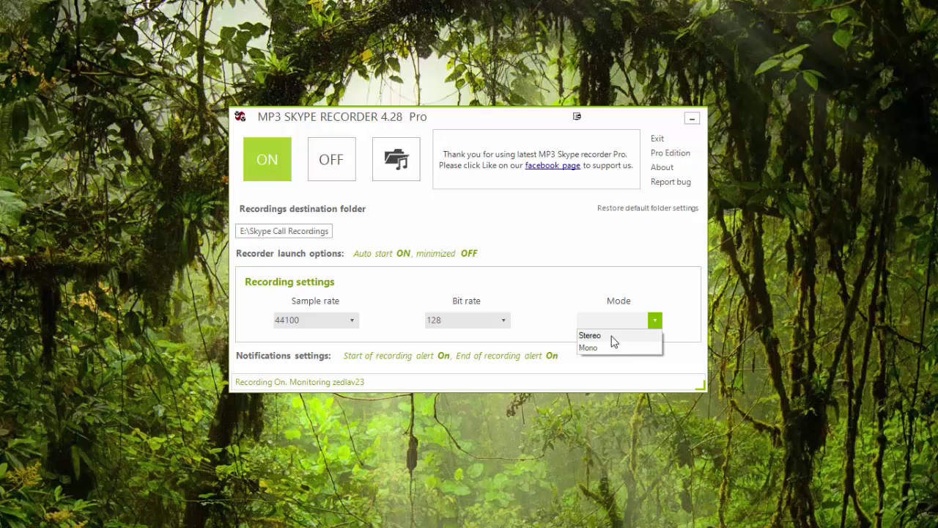
left_click(590, 335)
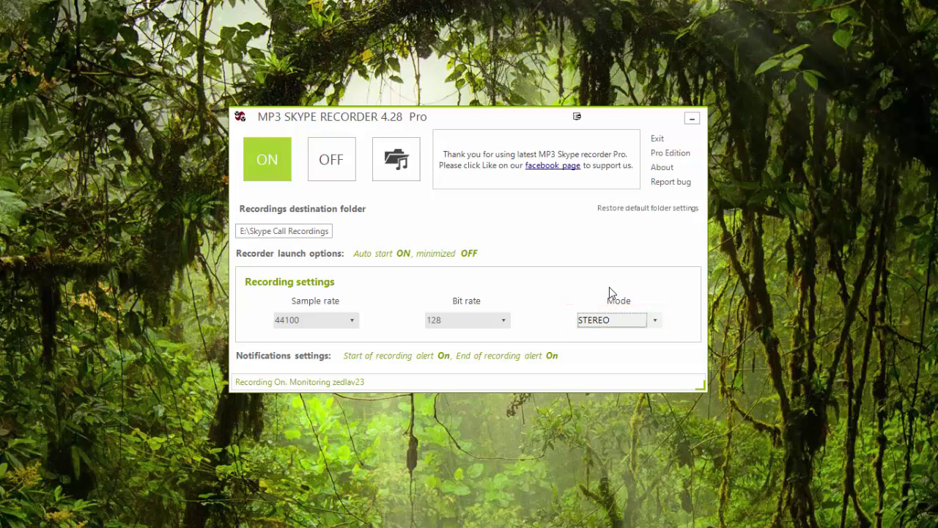
Review the notification settings for the start and end of recording alerts, and collapse them.
left_click(272, 293)
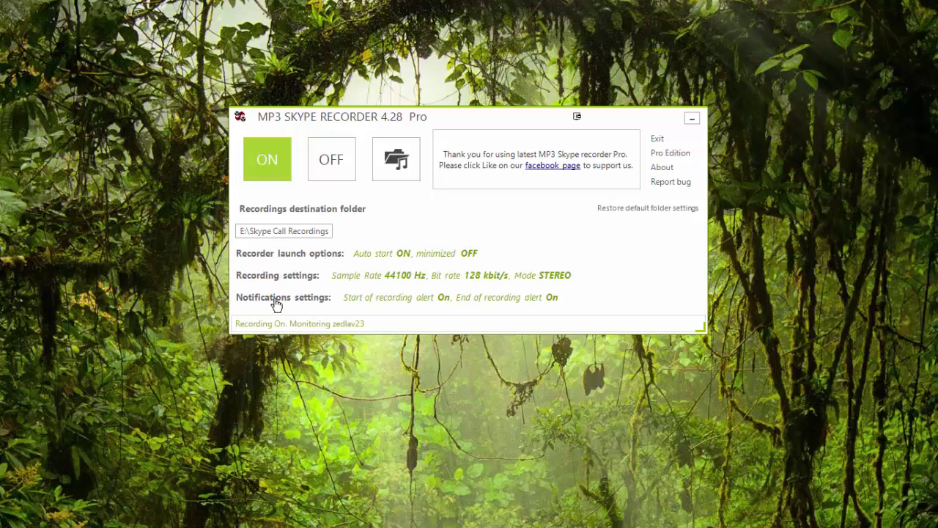
left_click(276, 302)
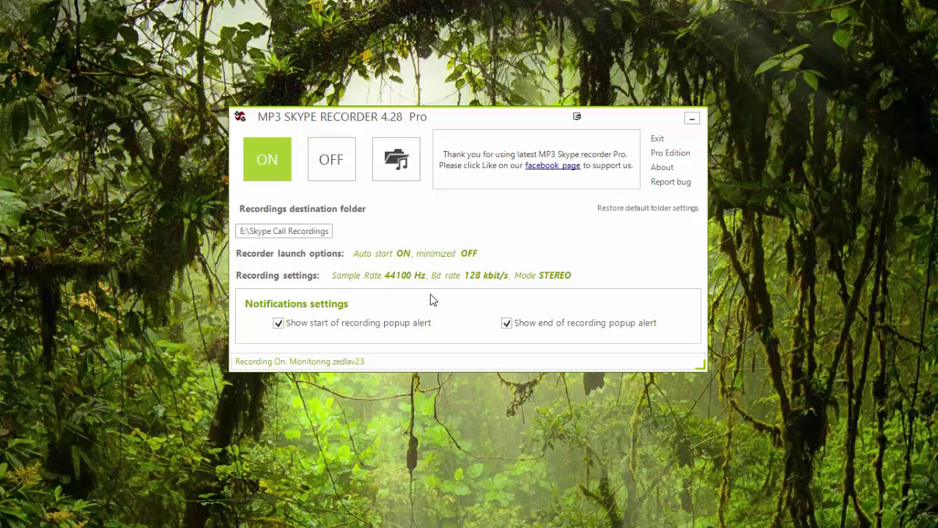
left_click(311, 307)
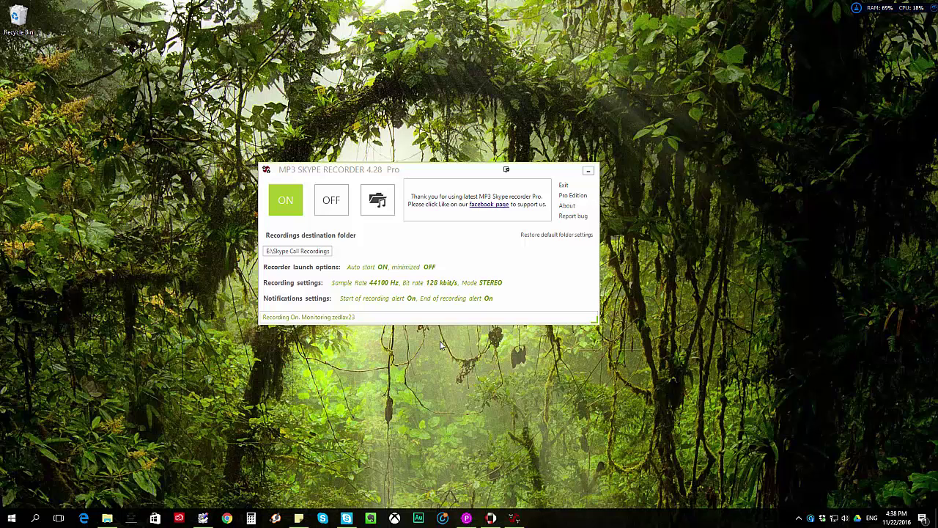
Switch to Skype Preview and open the Echo / Sound Test Service contact from the contacts list.
left_click(346, 518)
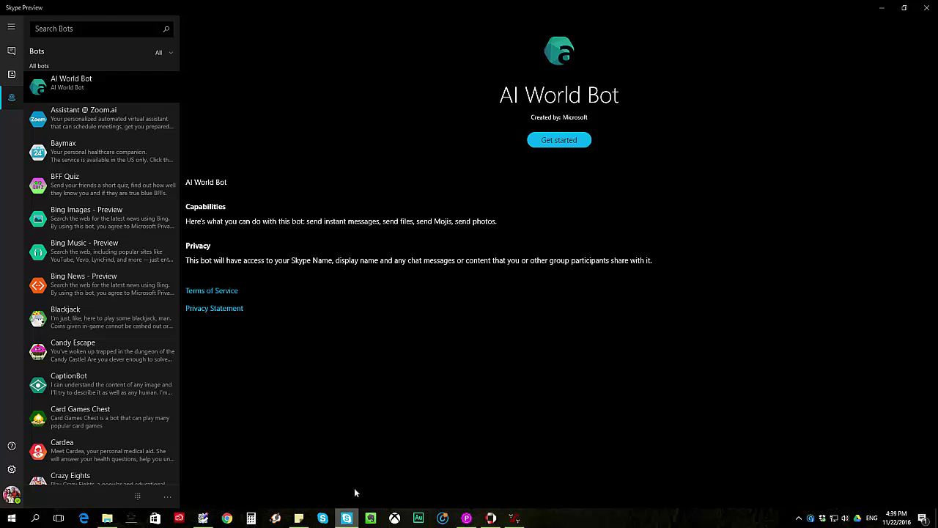
left_click(13, 29)
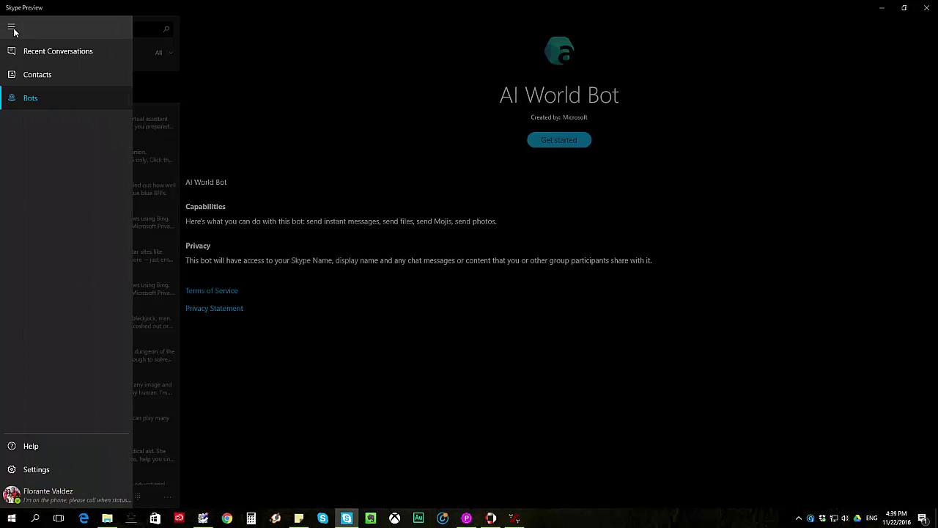
left_click(34, 72)
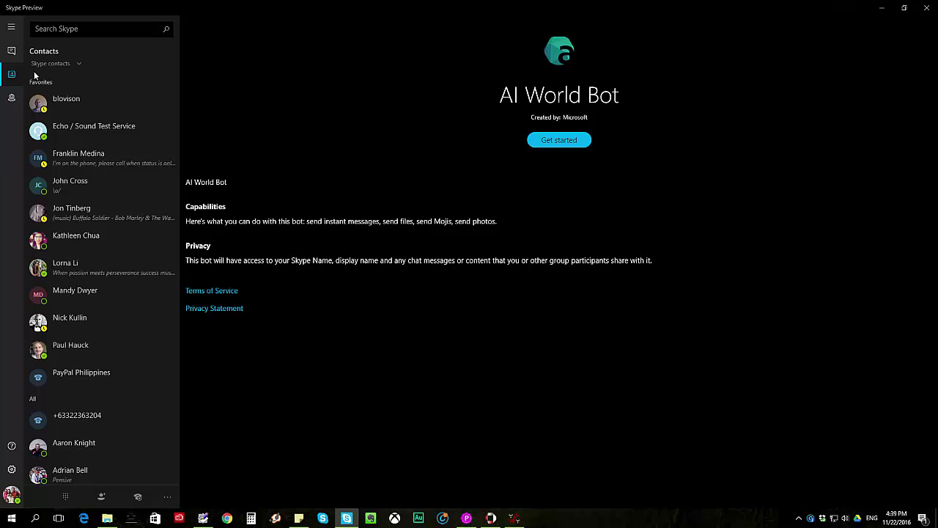
left_click(71, 129)
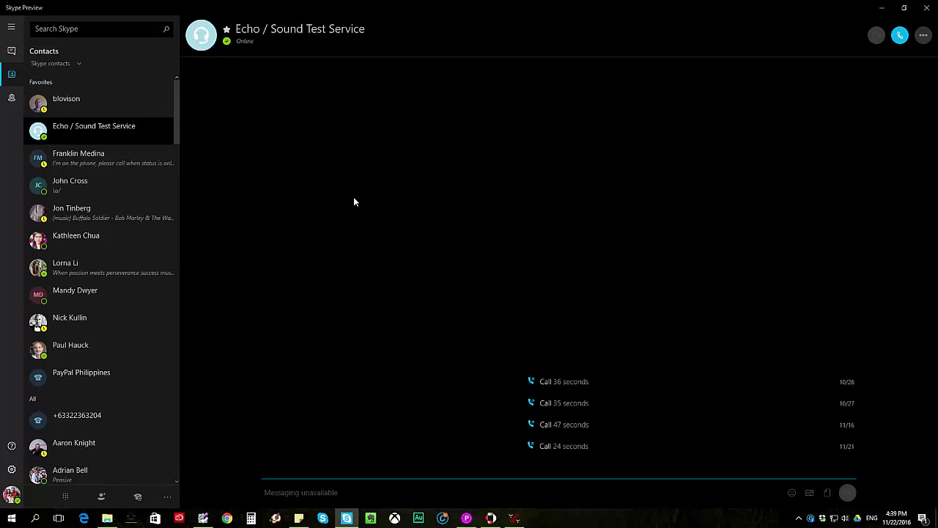
Make a test call to Echo / Sound Test Service, hang up, and dismiss the call rating without scoring it.
left_click(902, 40)
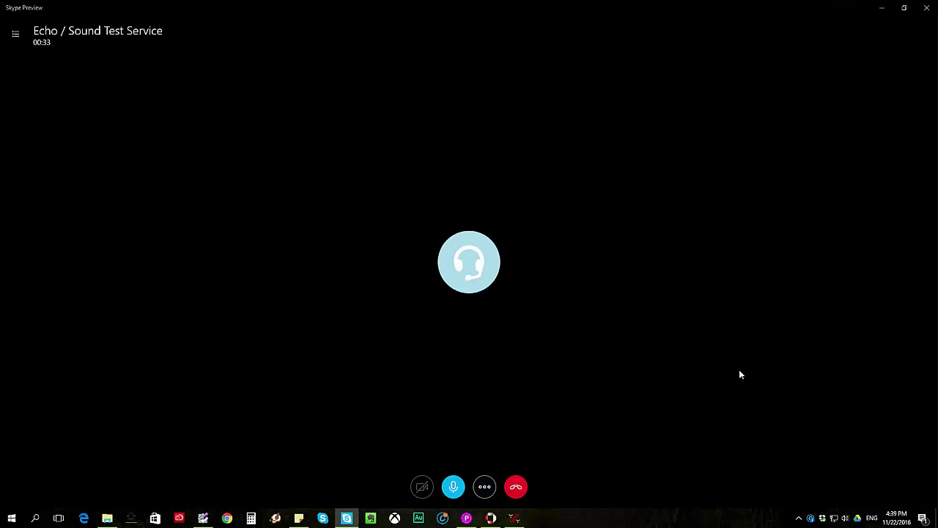
left_click(515, 489)
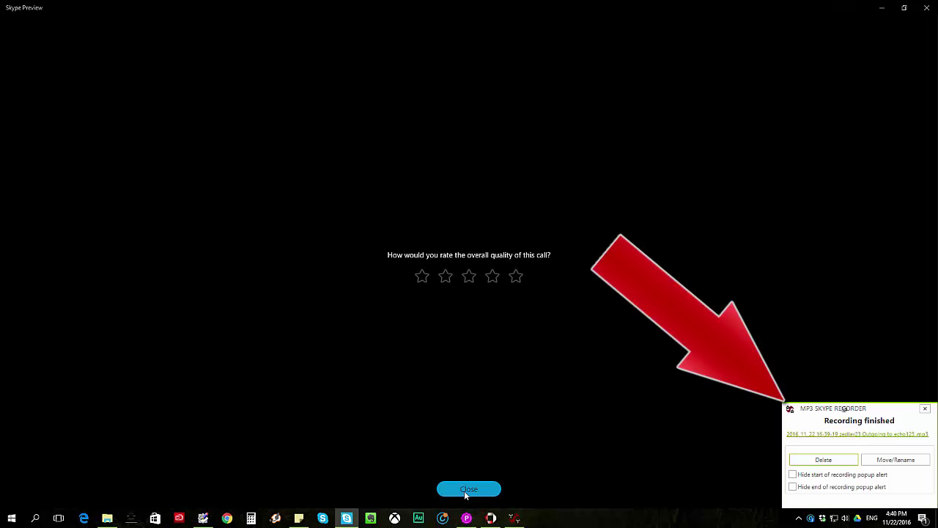
left_click(466, 489)
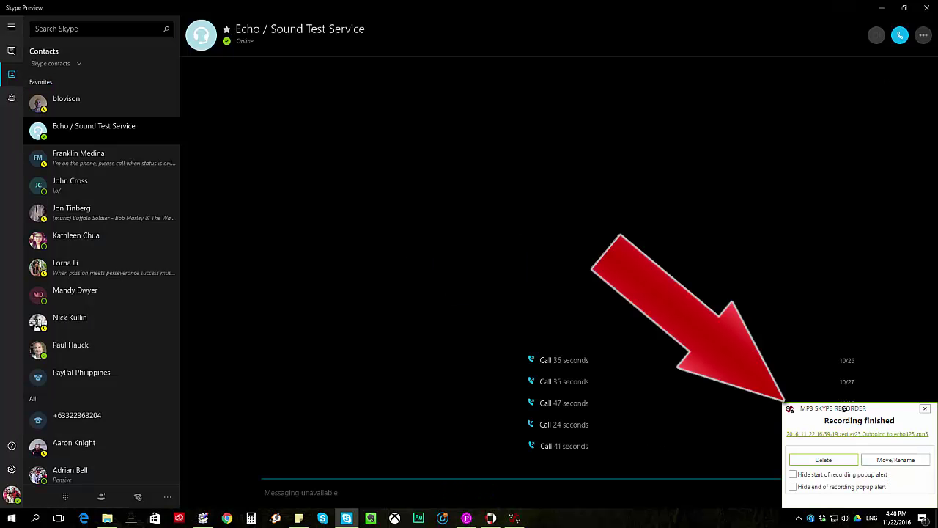
Rename the finished call recording as Test Call, keeping it in the current destination folder.
left_click(894, 460)
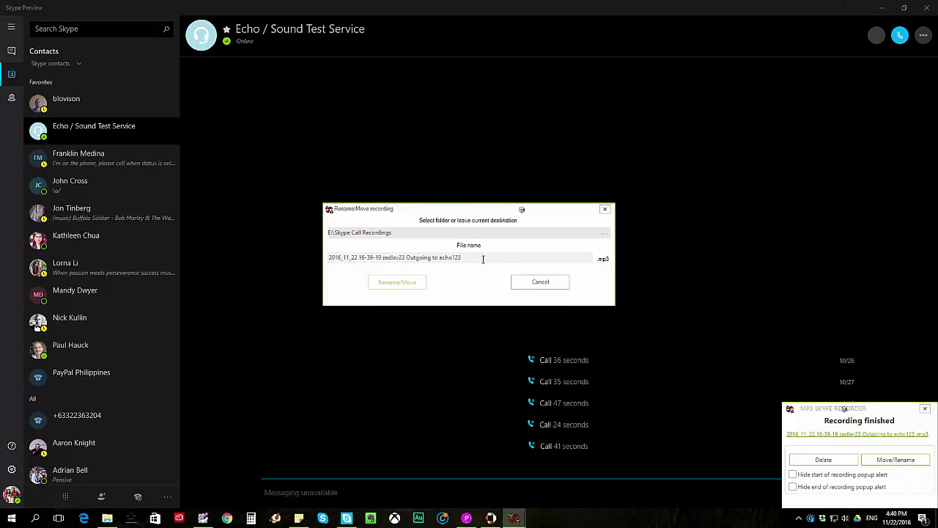
key("ctrl+a")
type("Test Ca")
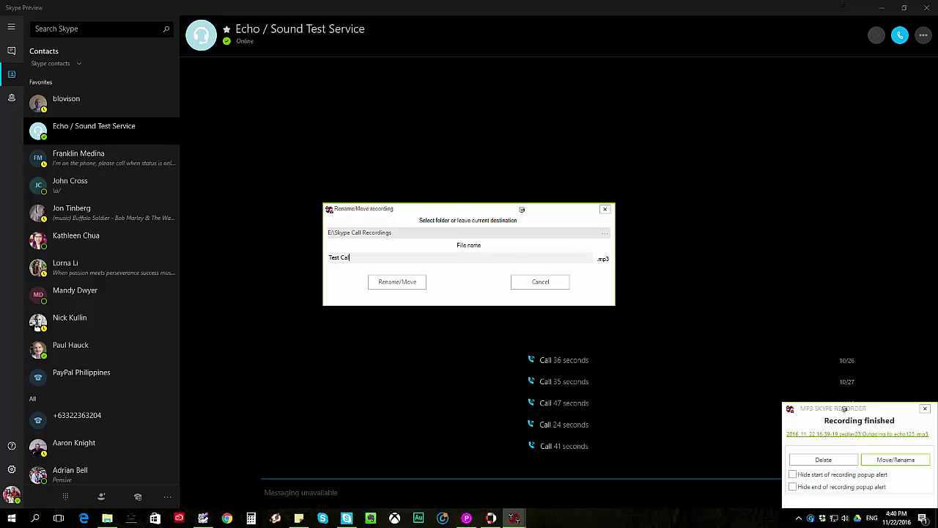
type("ll")
left_click(392, 282)
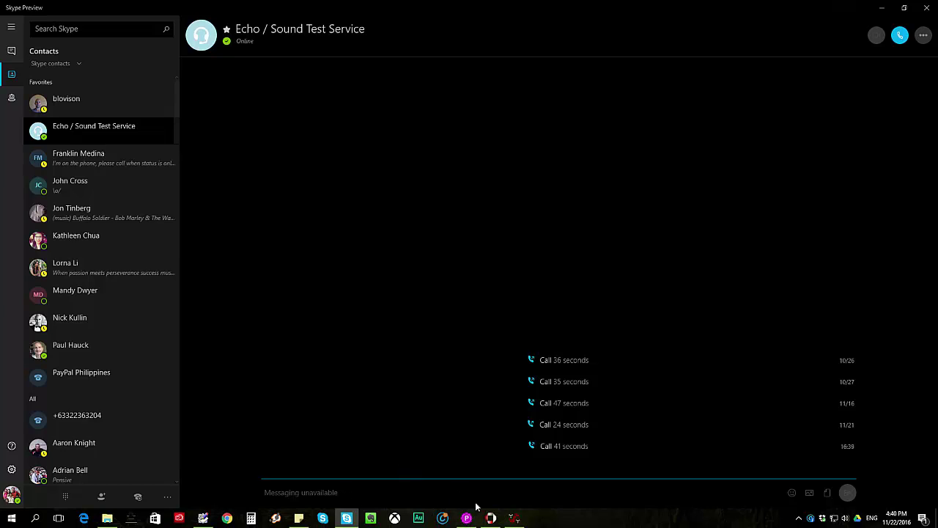
Switch to MP3 Skype Recorder and open its recordings folder to check for the Test Call file.
left_click(514, 519)
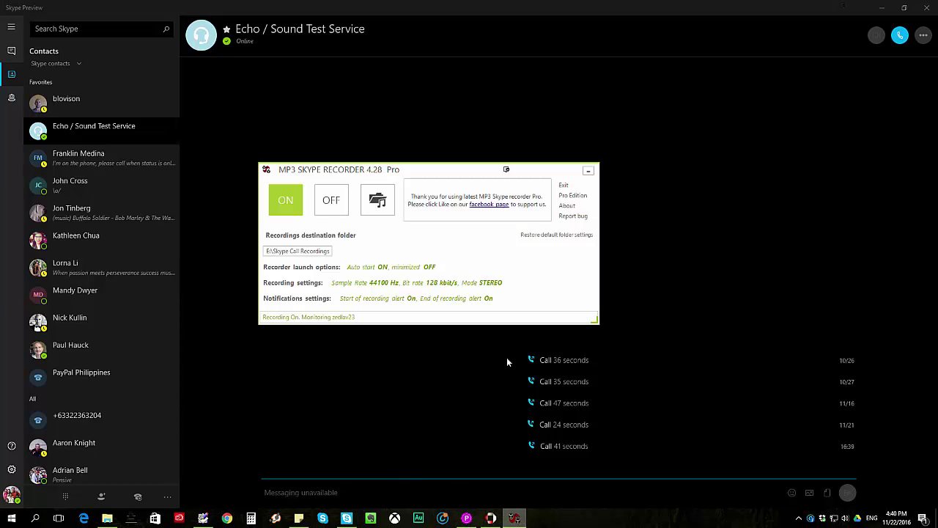
left_click(380, 204)
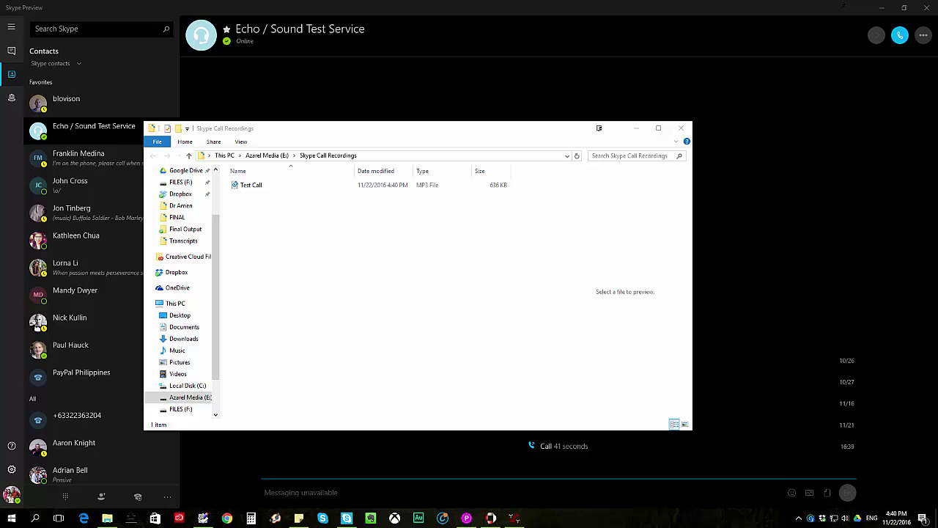
Switch to Adobe Audition and bring the MP3 Skype Recorder window in front of it.
key("alt+Tab")
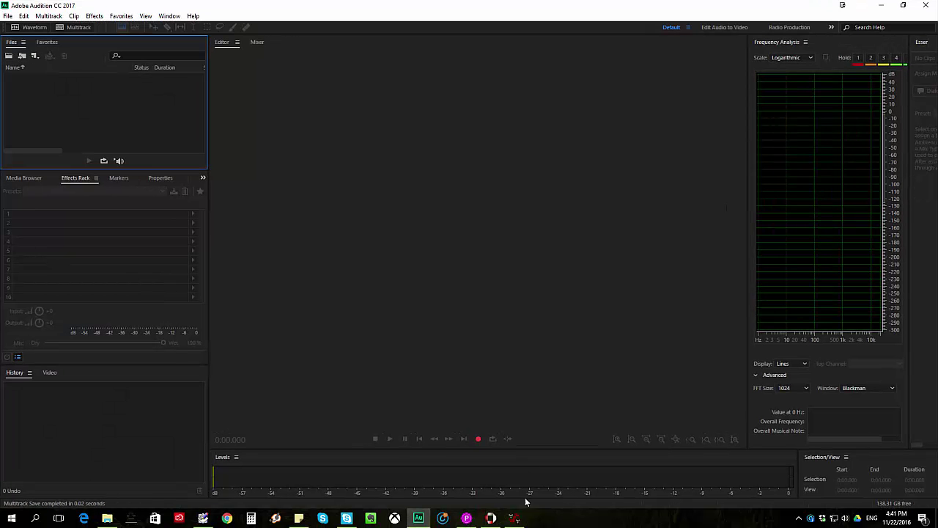
left_click(507, 517)
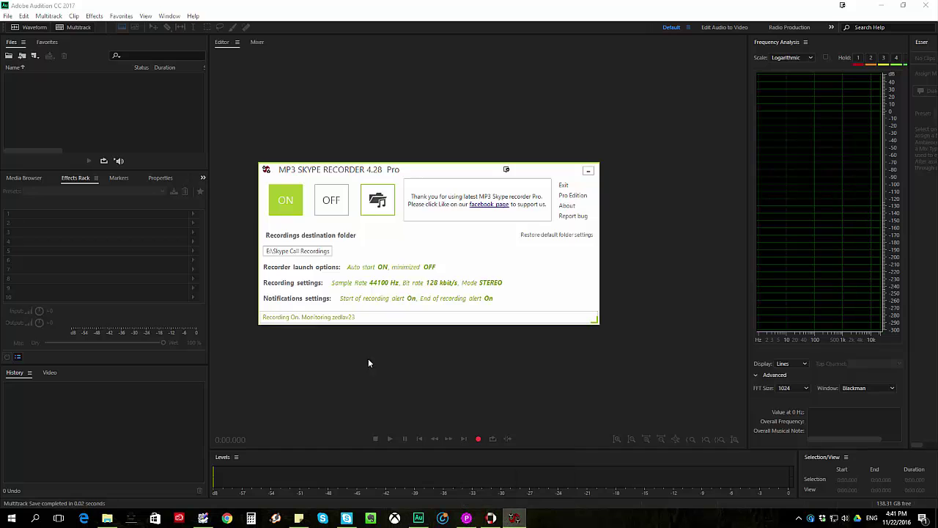
Import the Test Call recording from the recorder's recordings folder into the Audition file list, and minimize the folder and recorder windows.
left_click(378, 200)
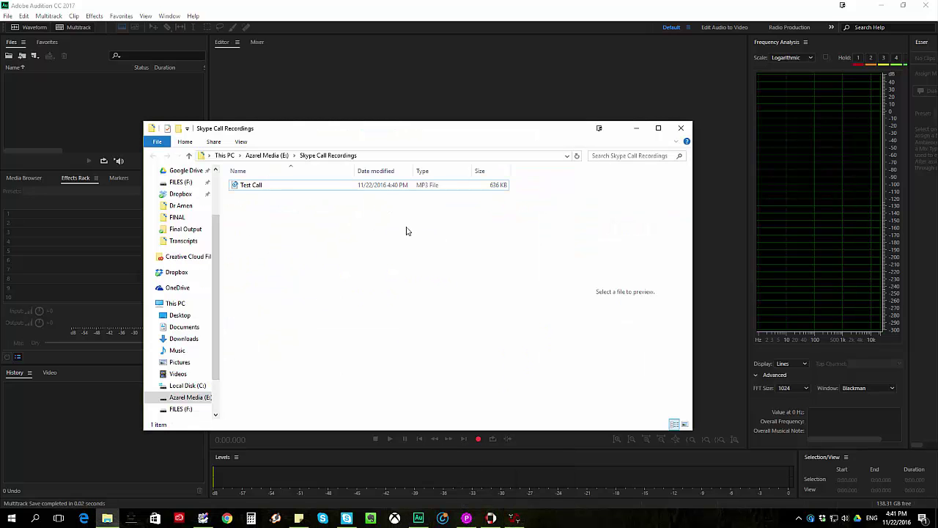
left_click_drag(244, 188, 105, 110)
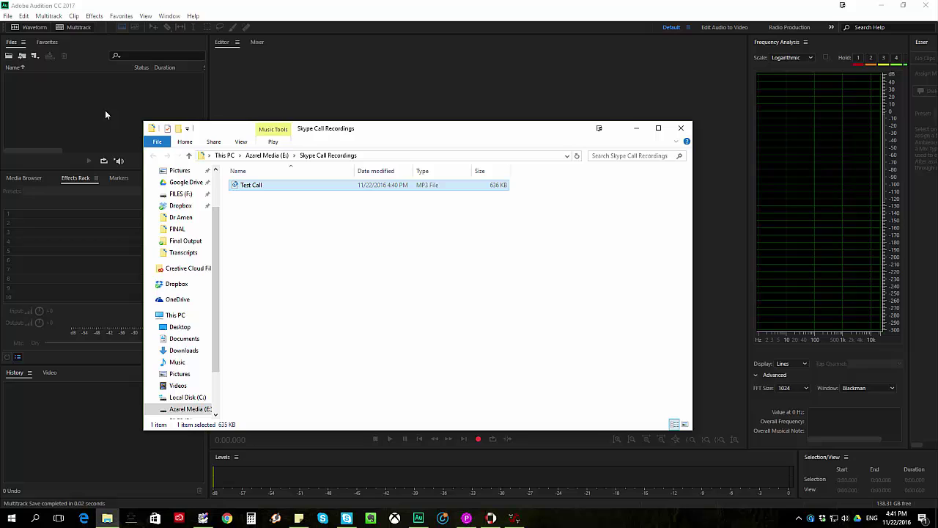
left_click(637, 128)
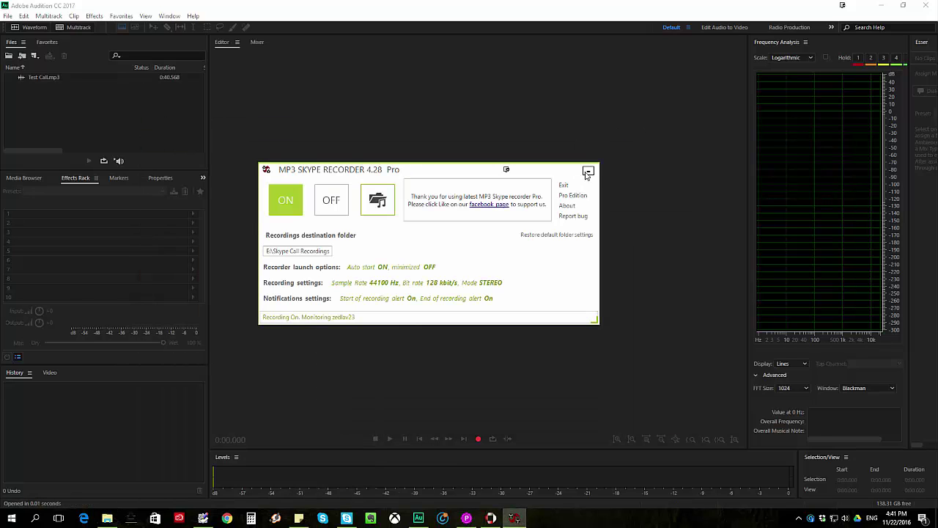
left_click(588, 171)
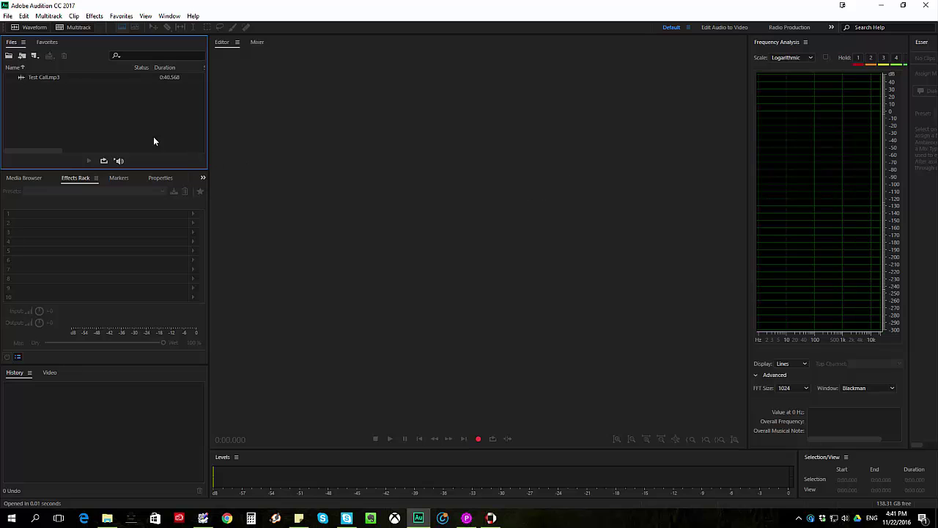
Open Test Call.mp3 in the waveform editor and play it from the beginning.
left_click(46, 78)
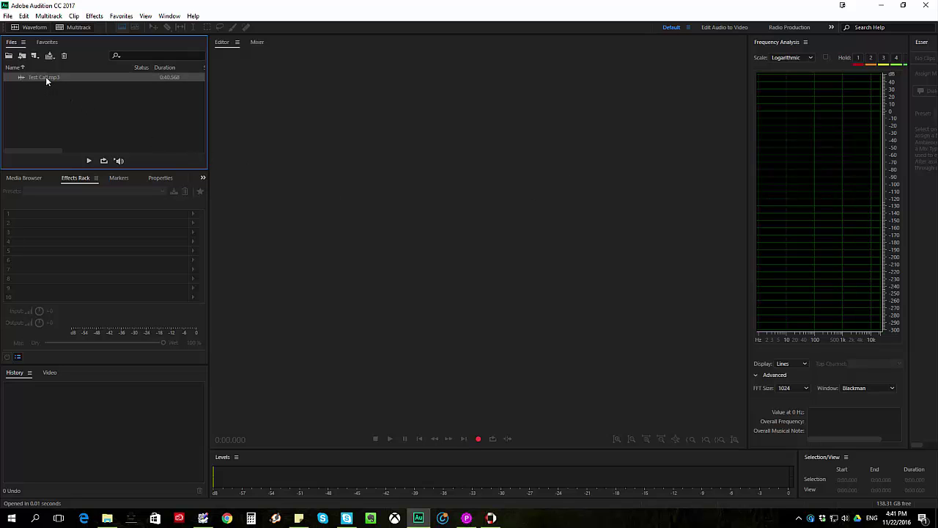
double_click(46, 77)
key("space")
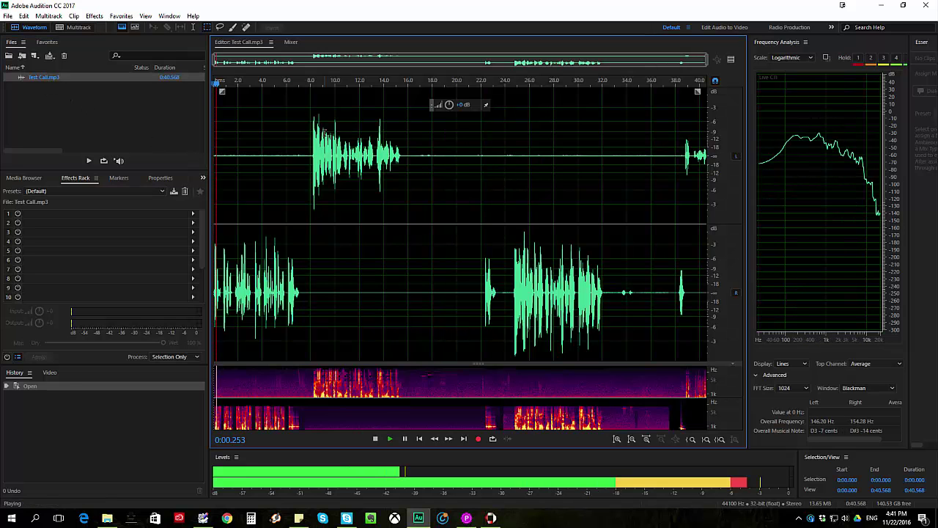
Extract the Test Call channels to mono files, and play the right-channel file from about 0:21.5 to about 0:31.9.
right_click(354, 185)
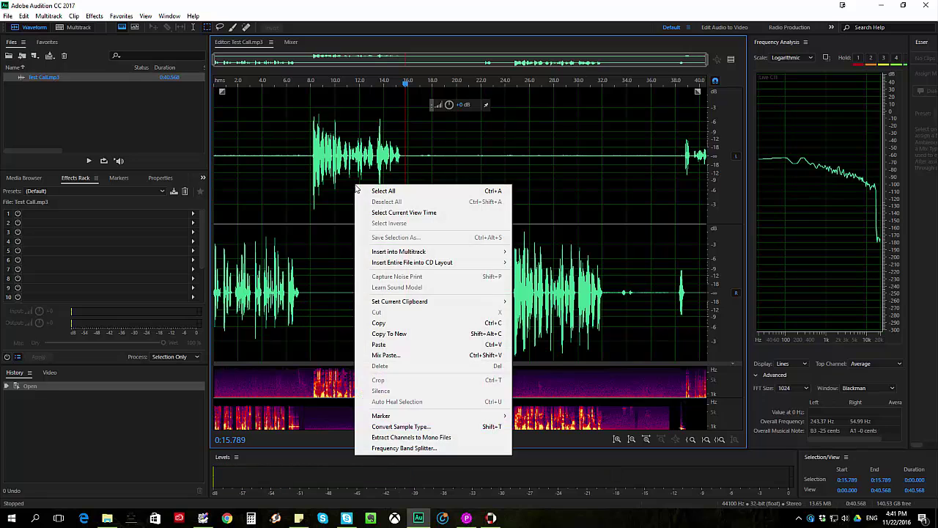
left_click(410, 436)
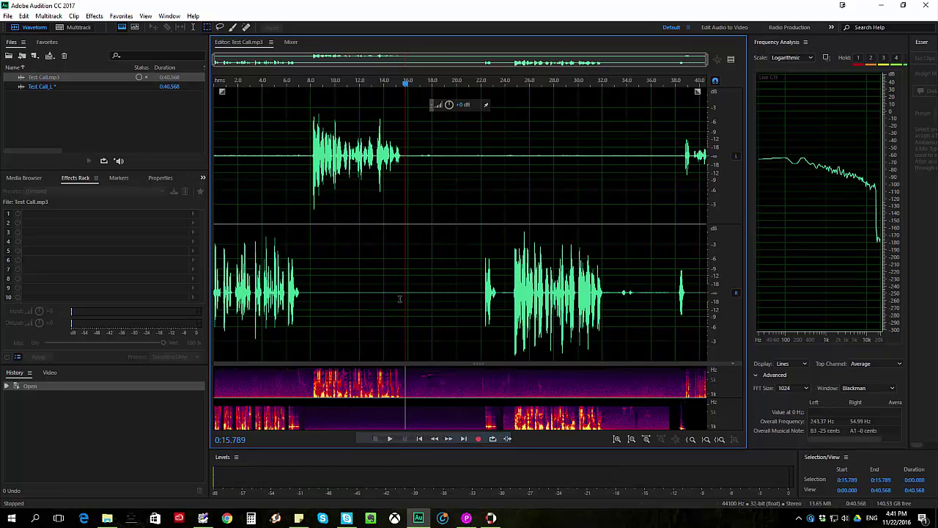
left_click(474, 209)
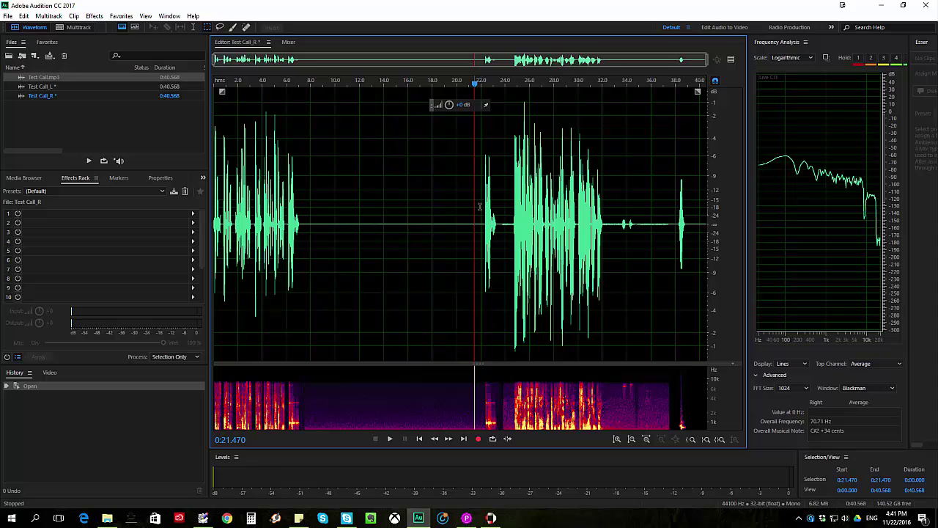
key("space")
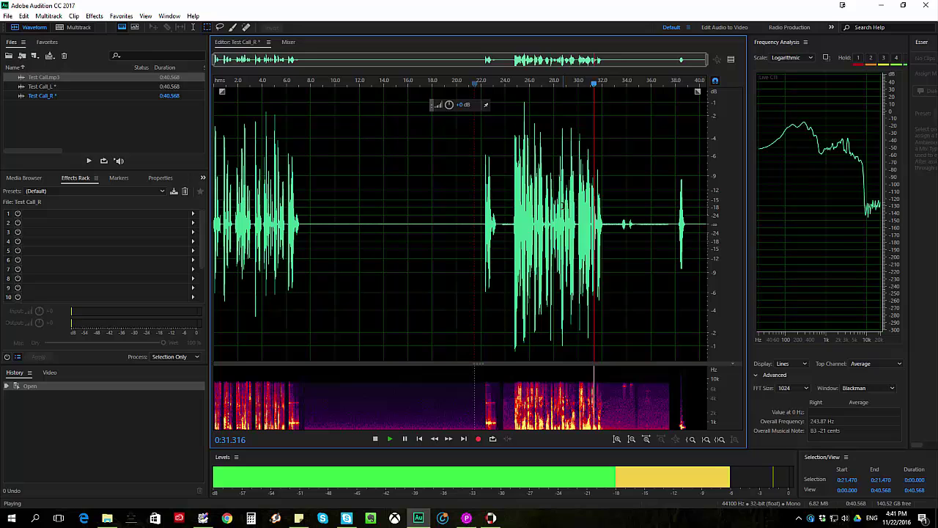
key("space")
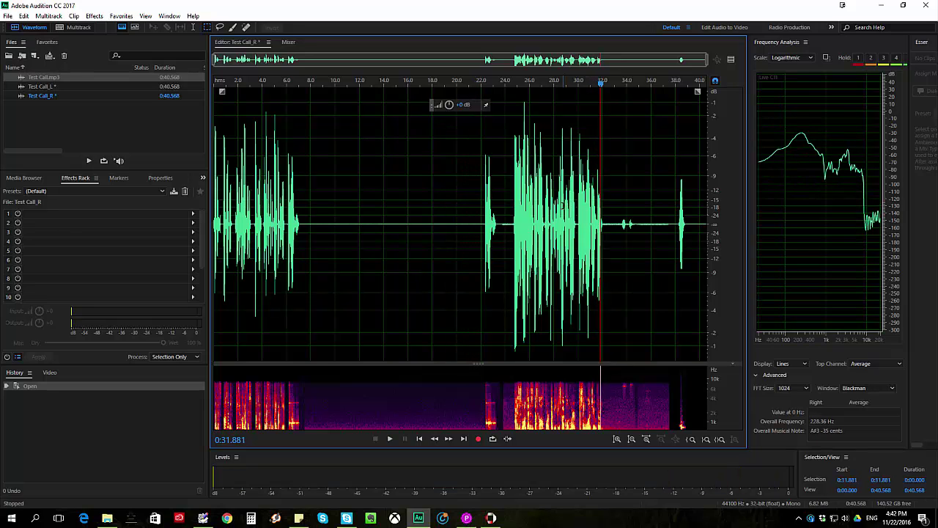